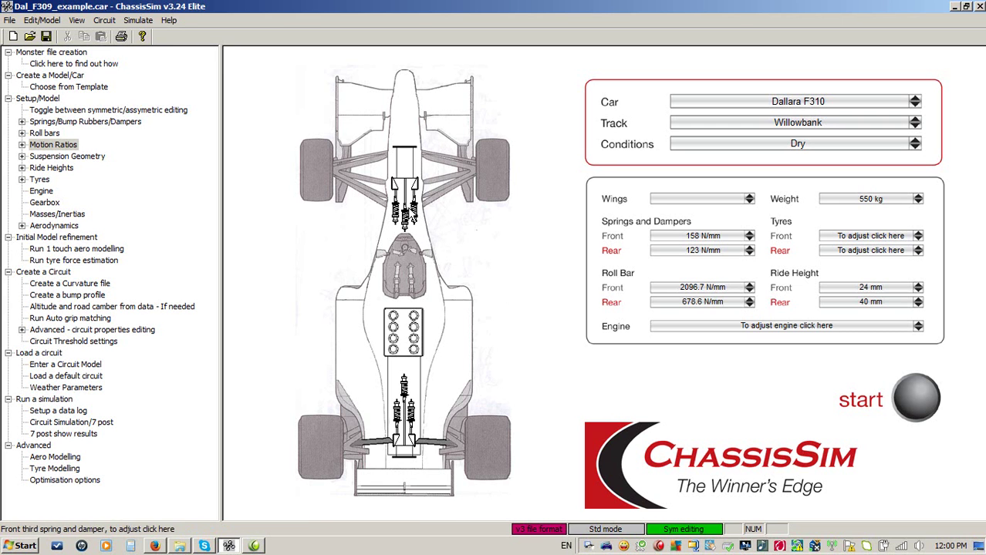
Review the front spring rate, packer air gap and bump rubber curve, then the damper dual-rate curve
left_click(415, 219)
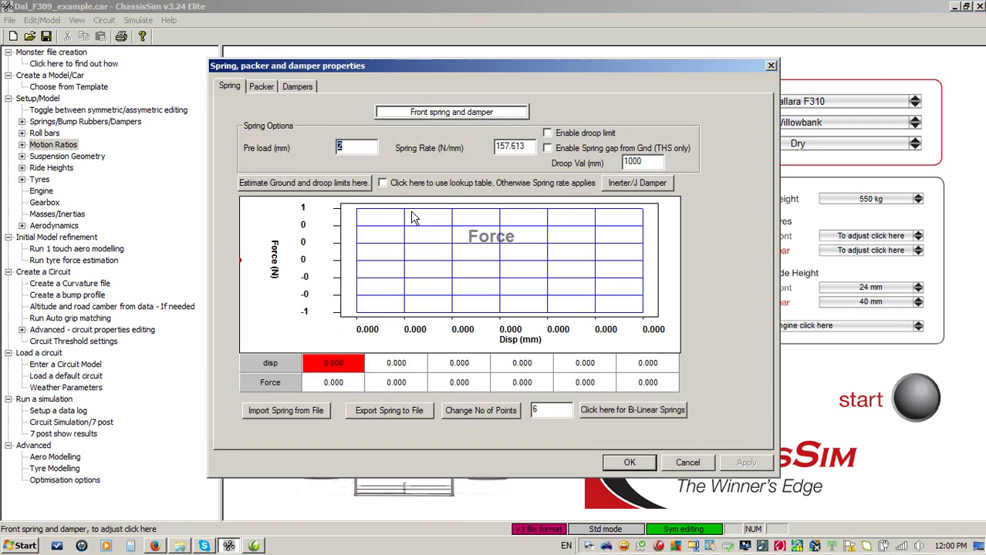
left_click(530, 146)
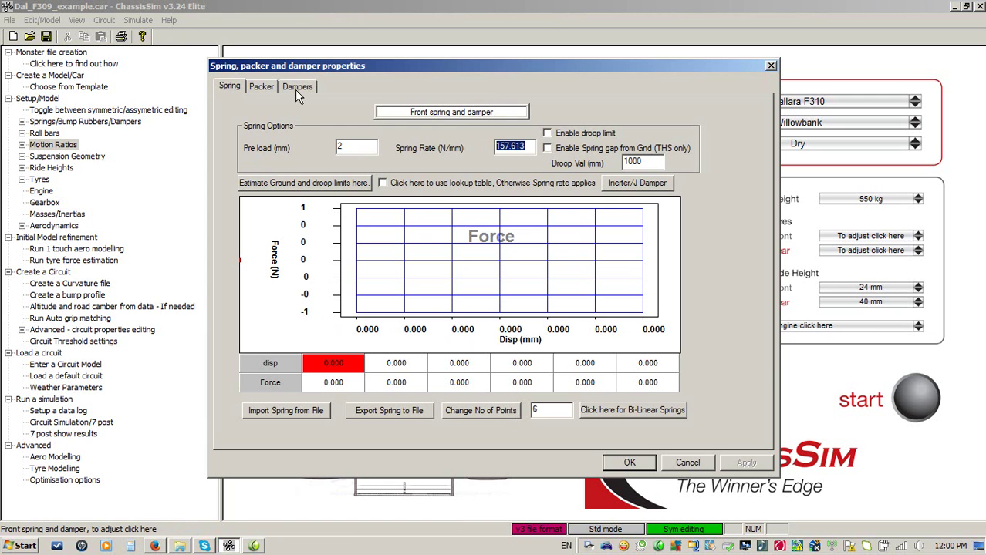
left_click(262, 86)
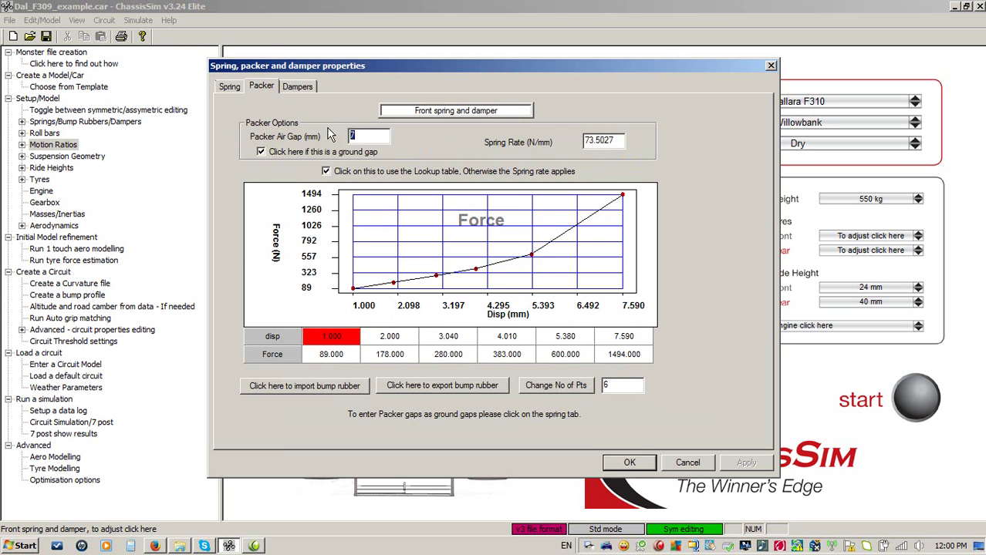
left_click(302, 87)
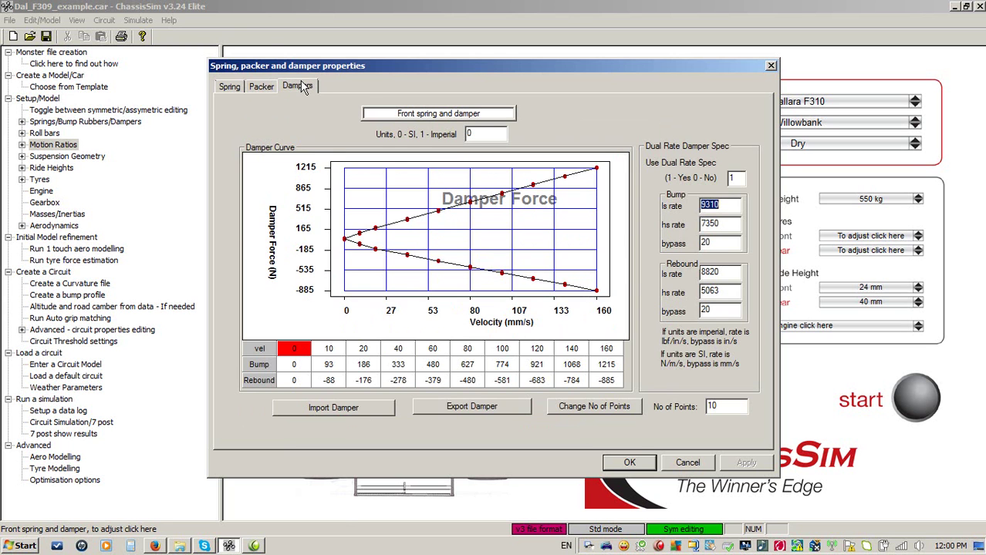
Close the damper properties and browse the front suspension pickup point coordinates without changes
left_click(688, 463)
left_click(440, 194)
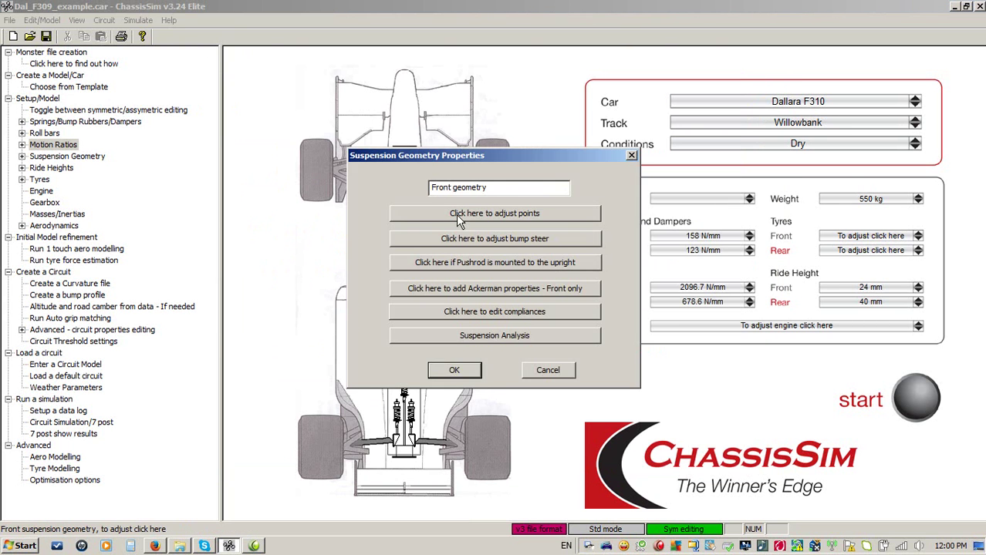
left_click(456, 216)
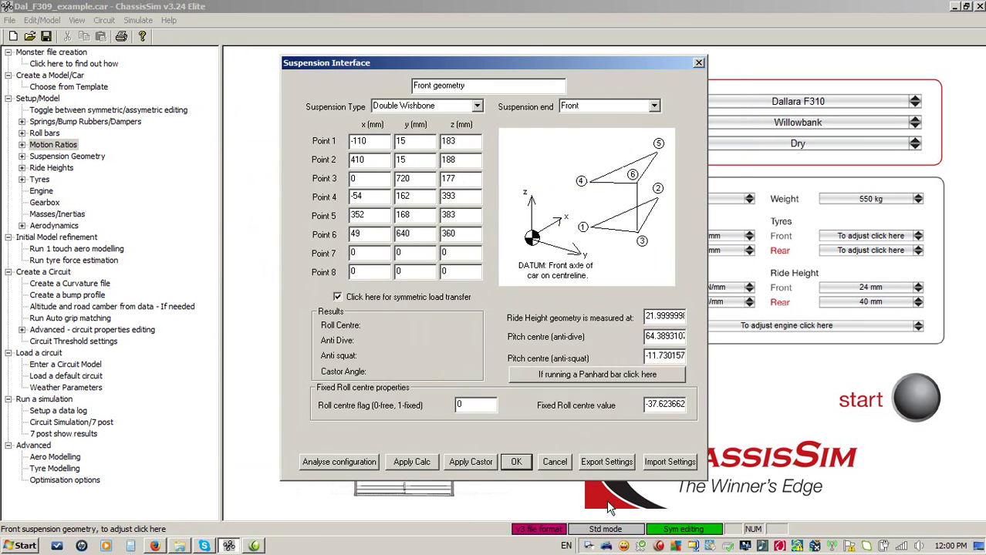
left_click(556, 463)
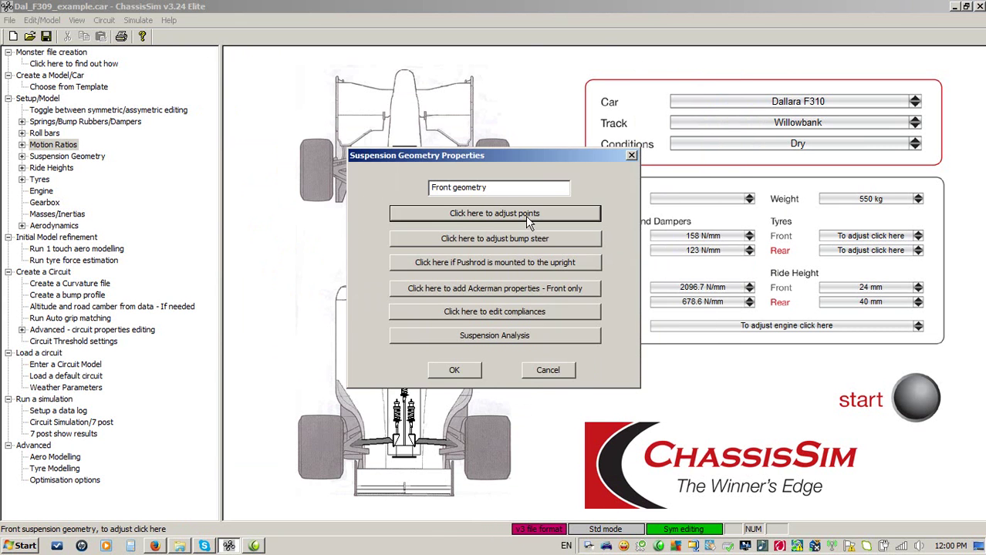
left_click(542, 371)
Browse the downforce-versus-ride-height map and aerodynamic coefficients, closing them unchanged
left_click(54, 225)
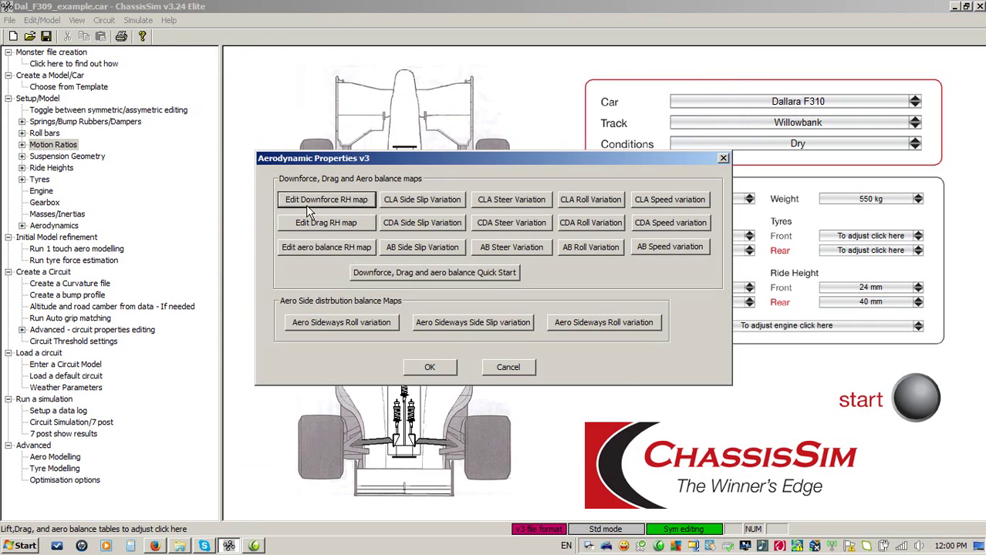
left_click(310, 199)
left_click(359, 454)
left_click(511, 369)
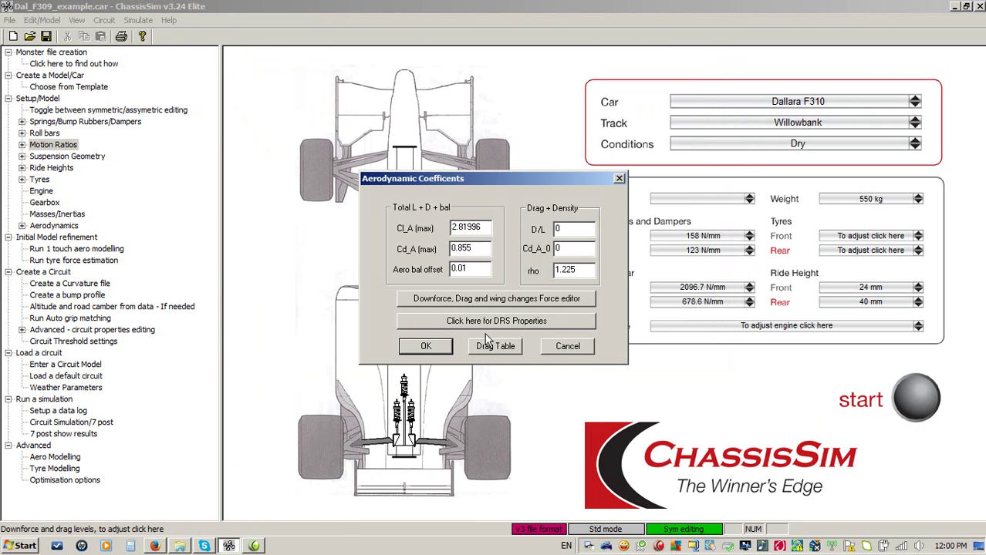
left_click(572, 349)
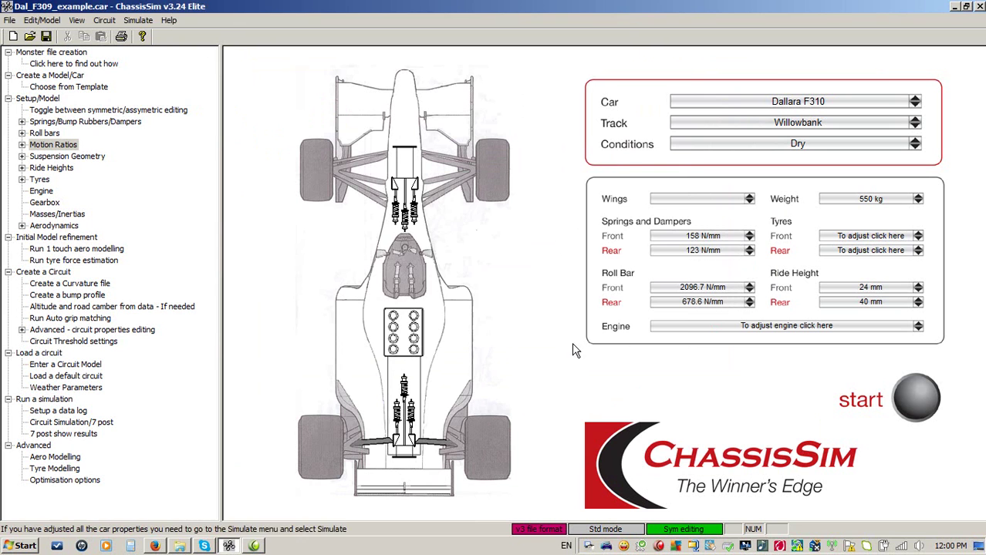
Check the front ride height and front tyre properties, leaving both unchanged
left_click(442, 180)
left_click(549, 281)
left_click(496, 183)
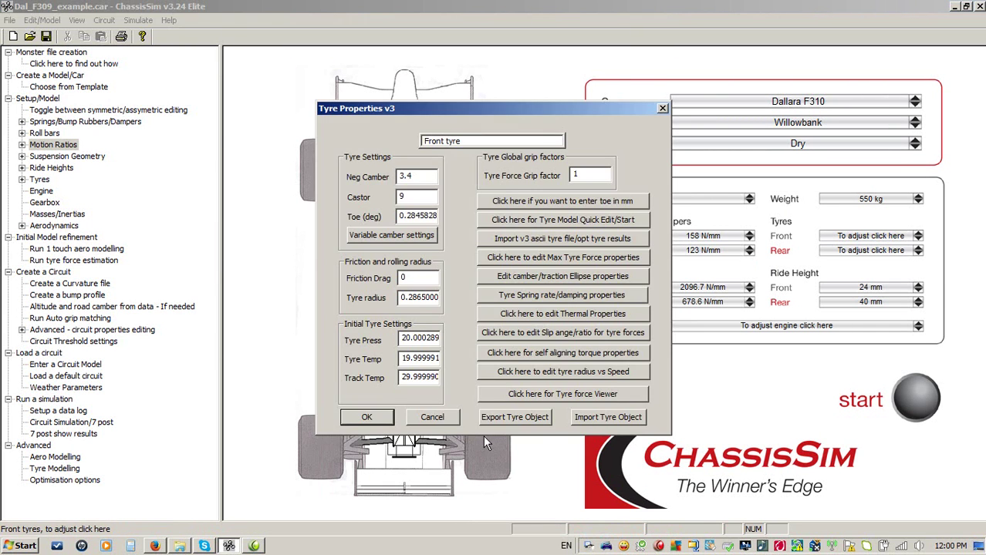
left_click(433, 417)
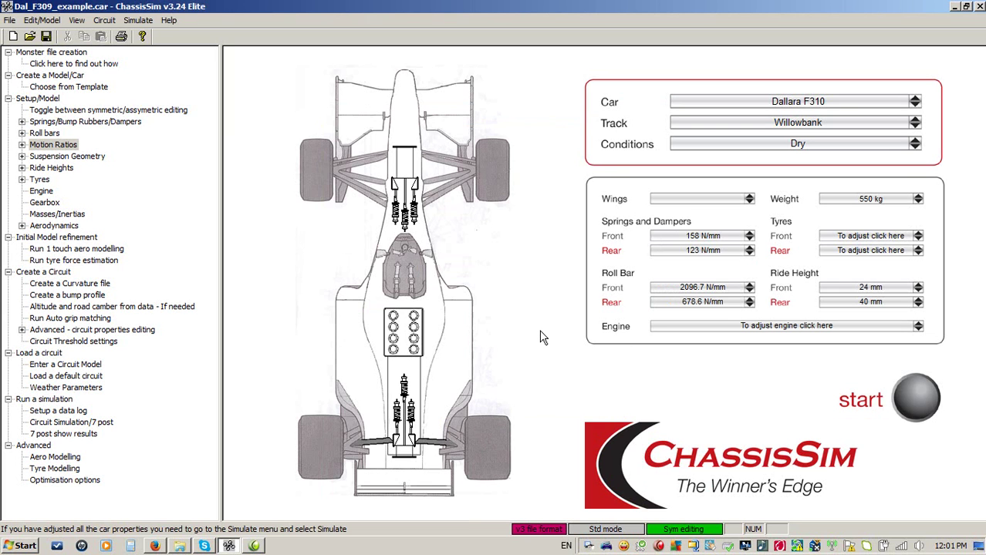
Preview the advanced tyre force modelling settings and close them
left_click(138, 20)
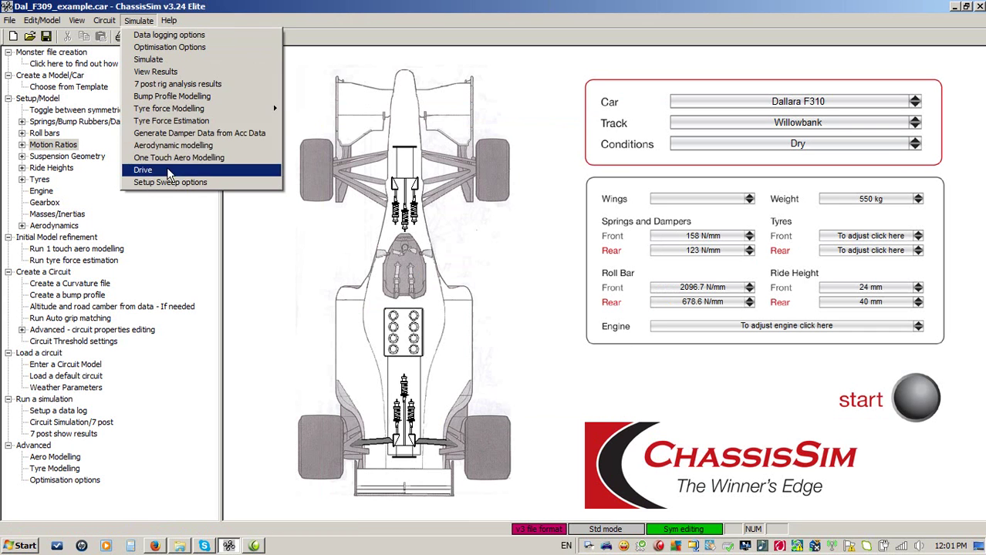
mouse_move(204, 109)
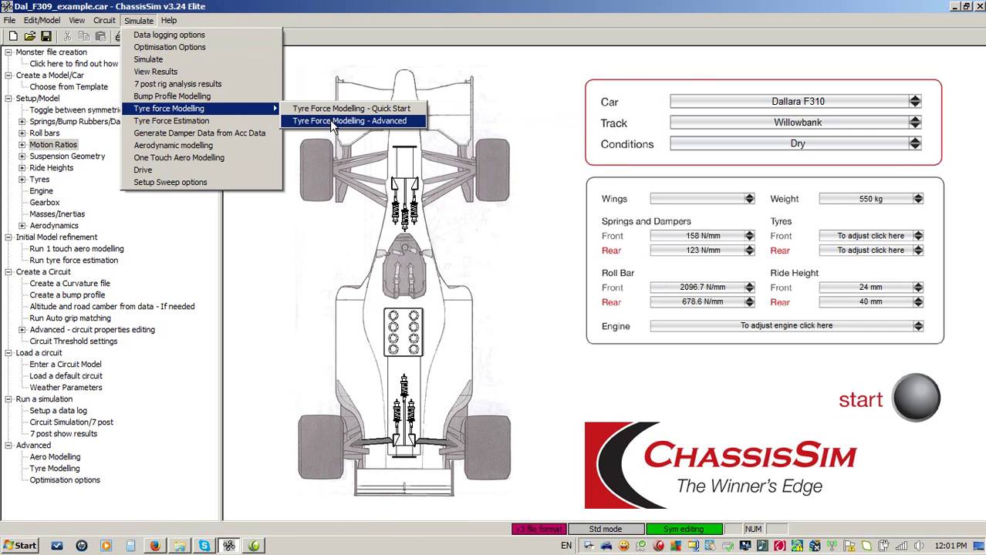
left_click(332, 121)
left_click(673, 34)
Preview one-touch aero coefficient modelling and close it without changes
left_click(138, 20)
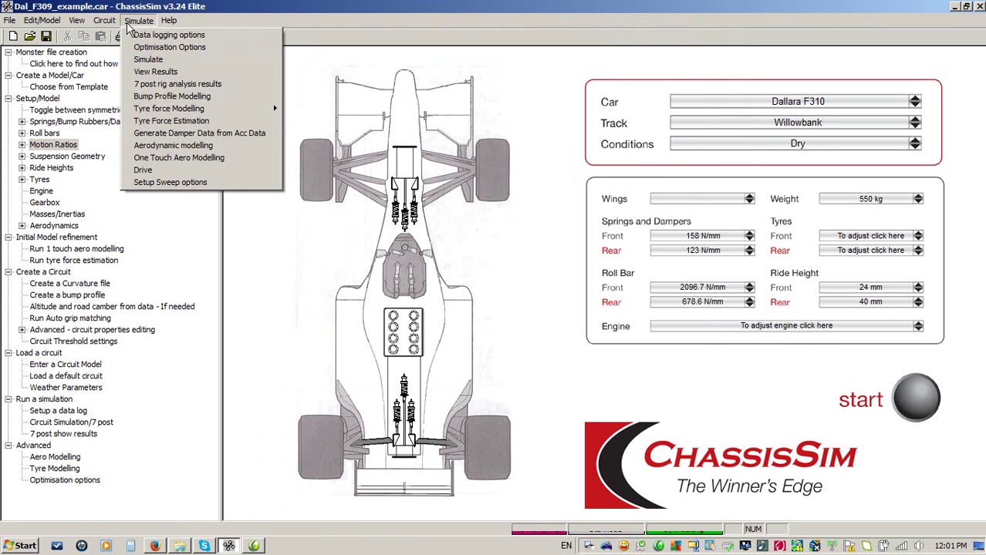
left_click(205, 147)
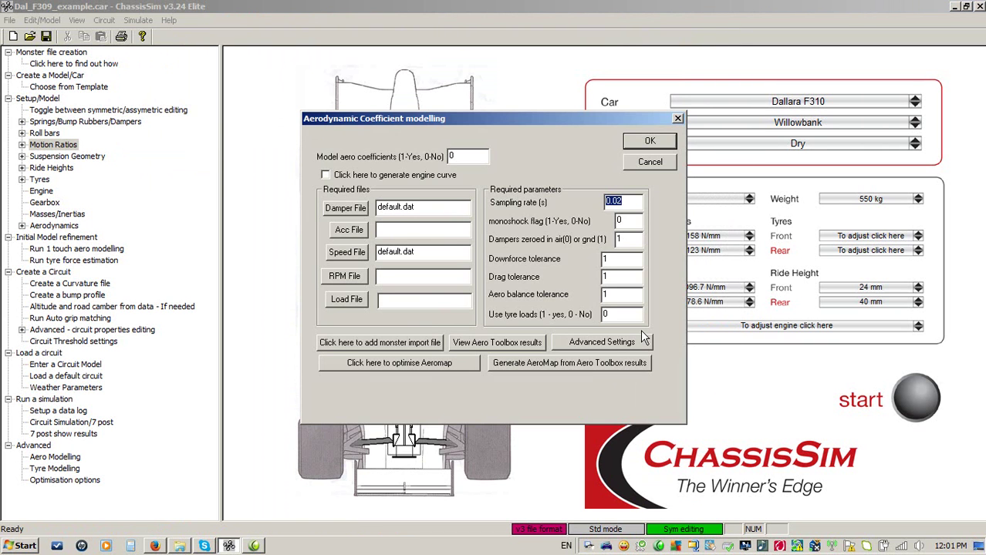
left_click(650, 166)
left_click(105, 20)
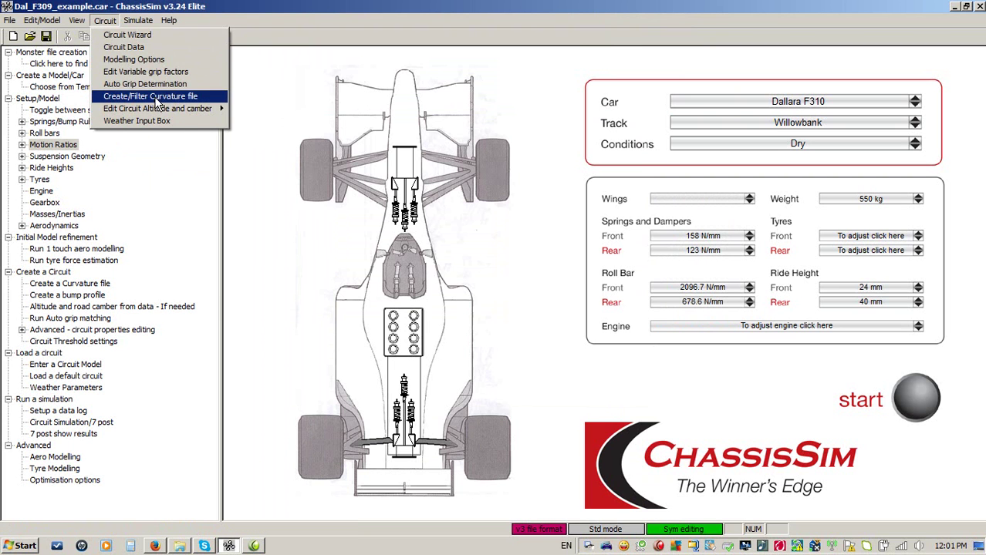
Start a circuit curvature file from a raw curvature data file, then abandon it
left_click(158, 96)
left_click(417, 197)
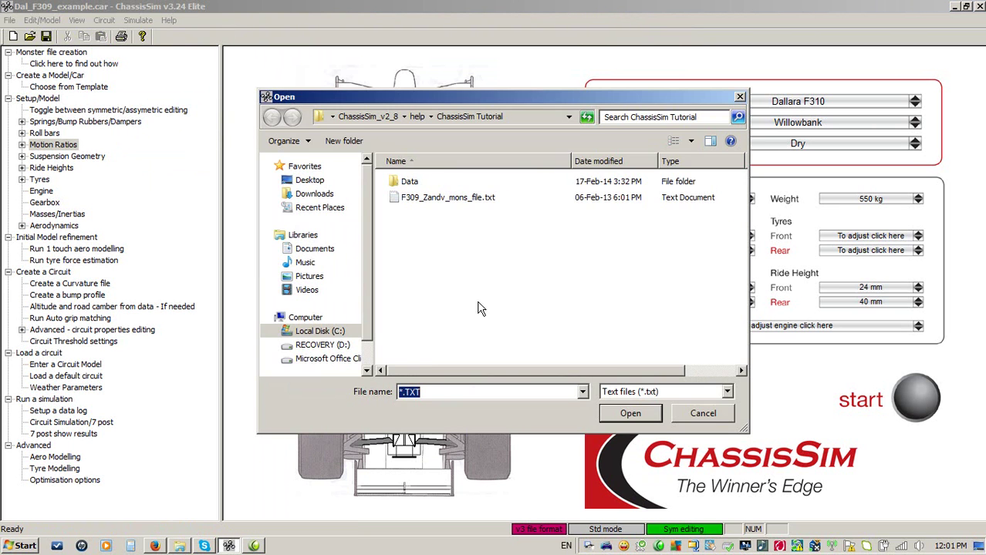
double_click(455, 198)
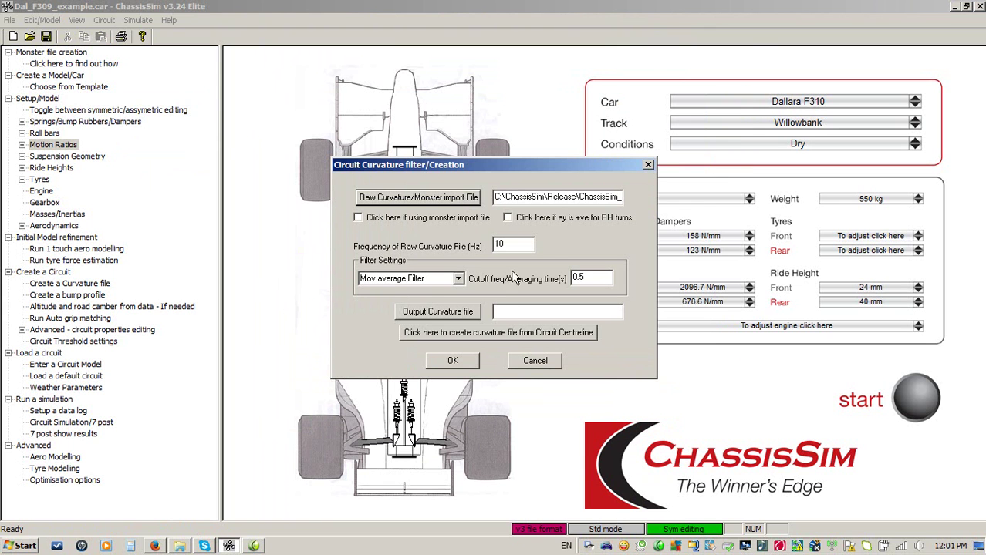
left_click(543, 365)
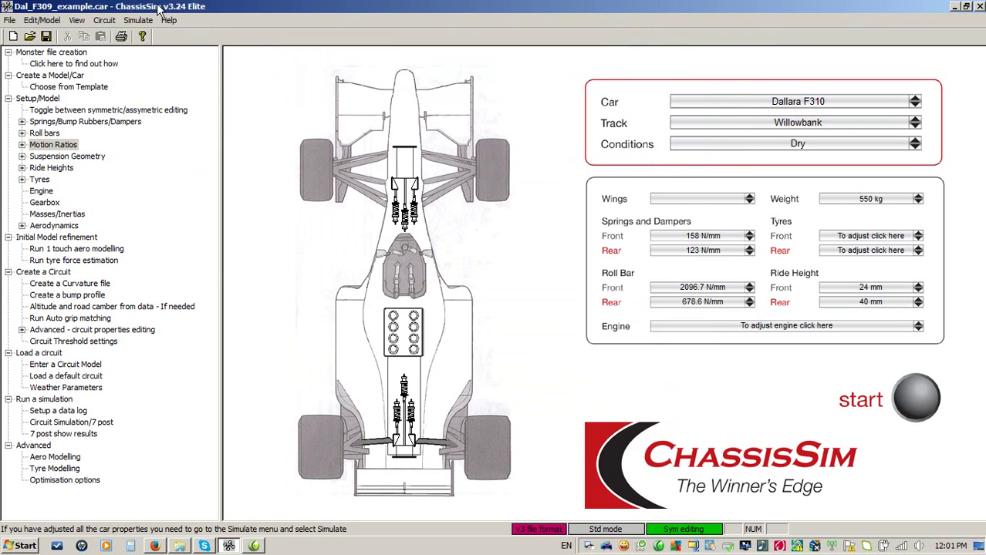
Look over the bump profile modelling settings and close them without changes
left_click(139, 20)
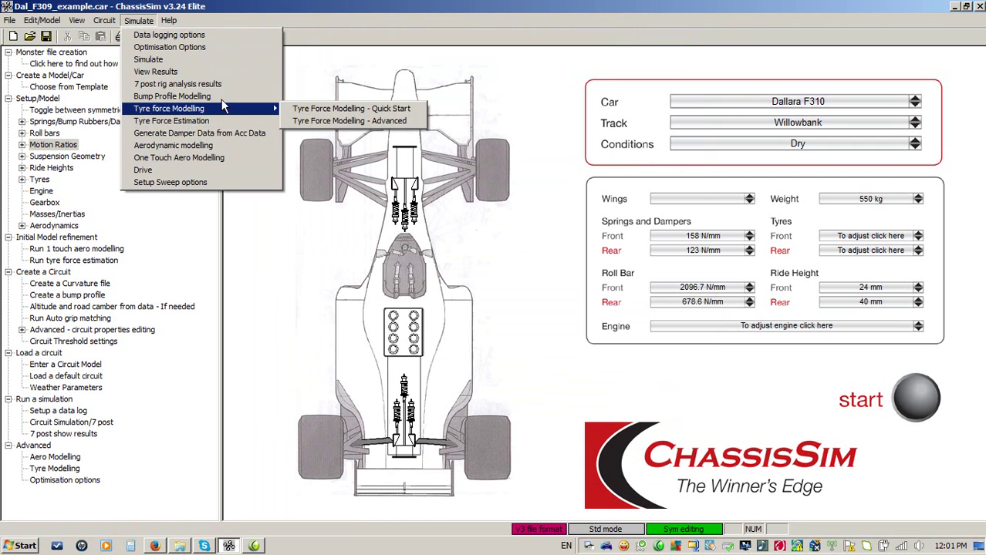
left_click(172, 96)
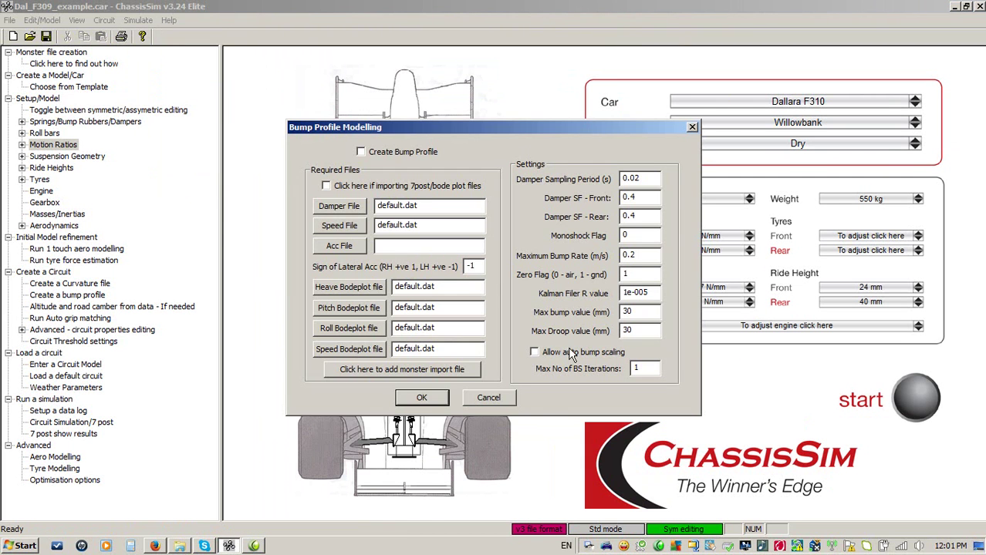
left_click(491, 399)
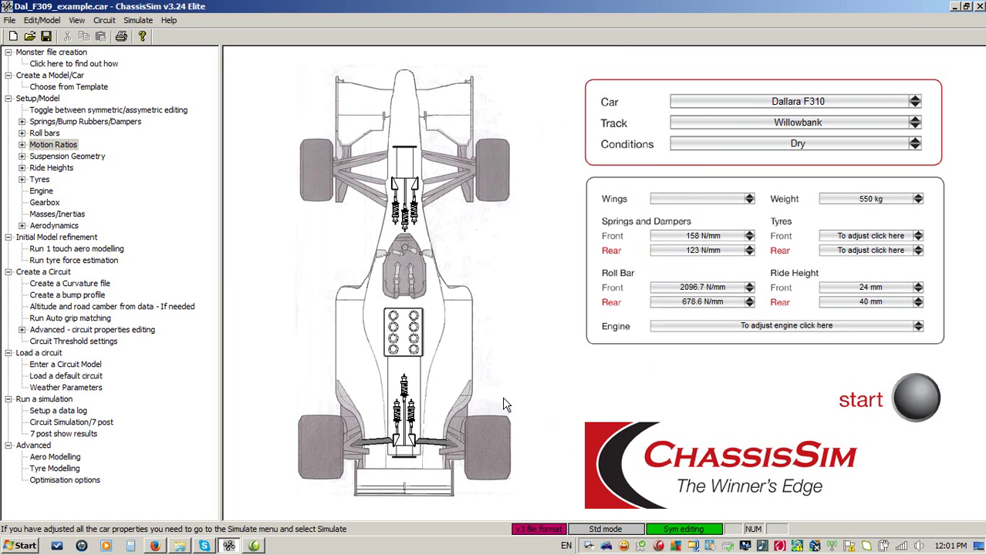
left_click(139, 20)
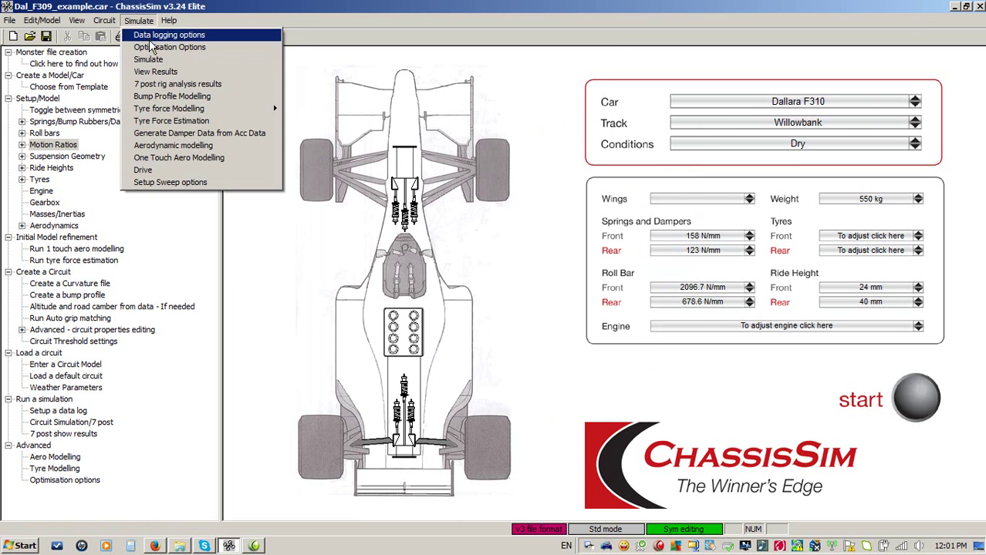
left_click(158, 36)
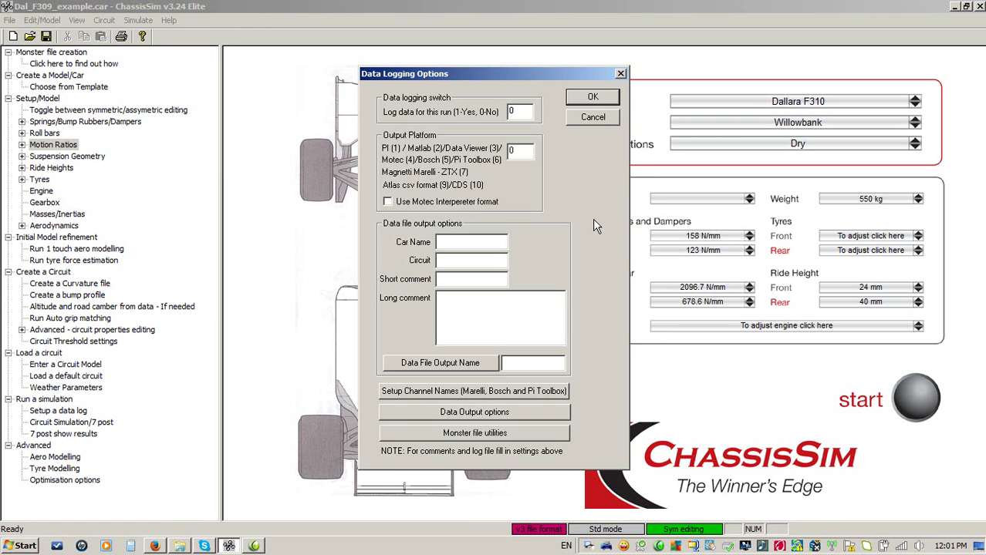
left_click(593, 121)
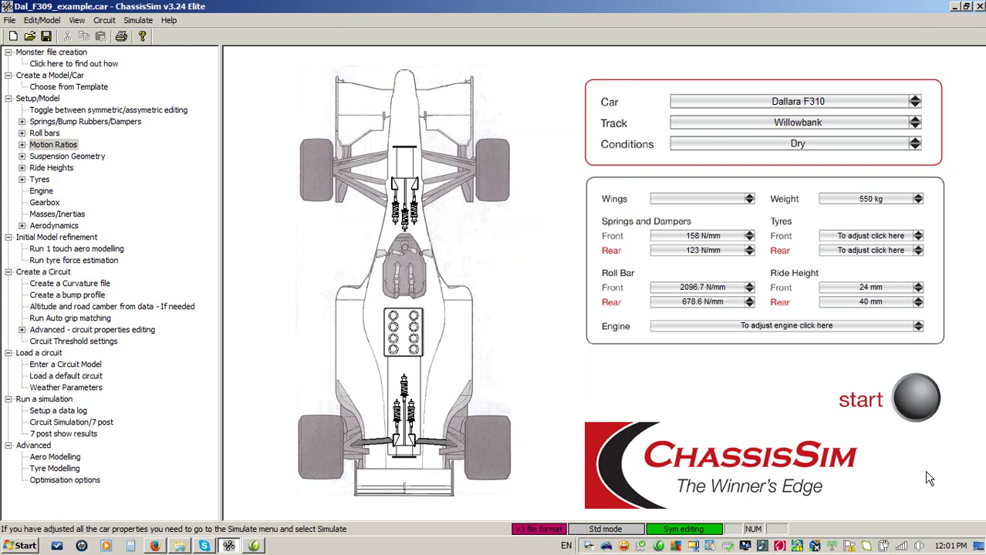
Simulate a dry Willowbank lap from corner 1, yielding a 61.727 lap time
left_click(913, 398)
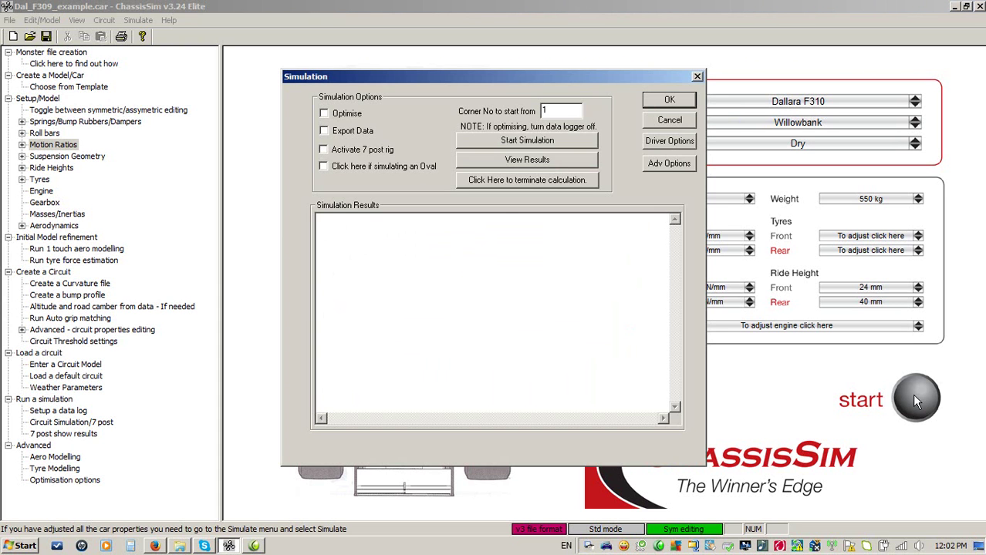
left_click(513, 140)
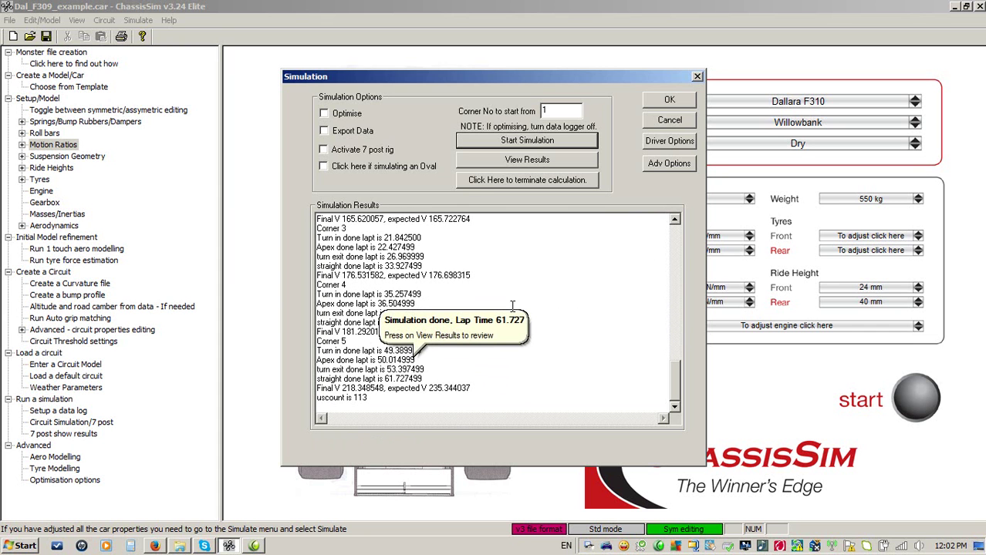
Dismiss the simulation results and bring the Roll correlation.bmp chart to the front
key("Escape")
mouse_move(280, 547)
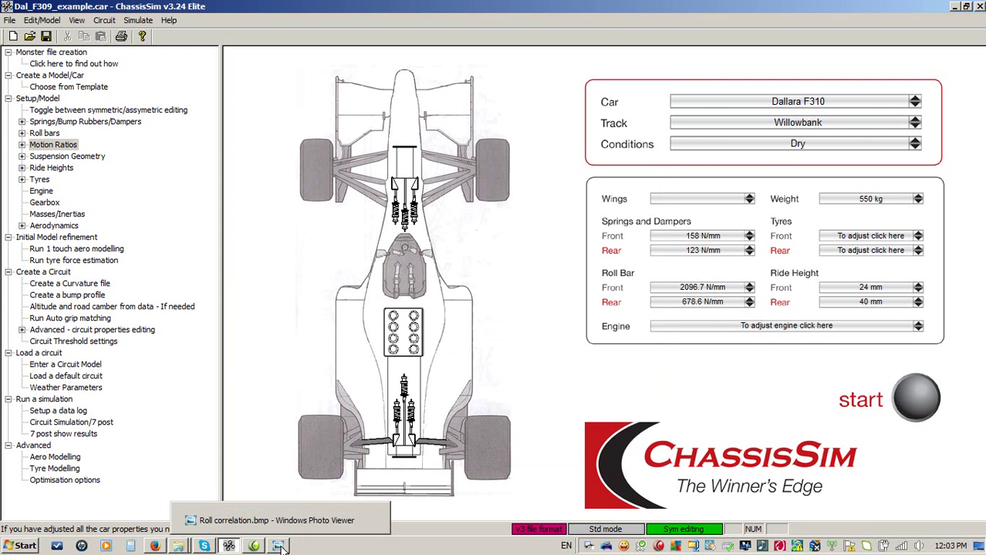
left_click(280, 547)
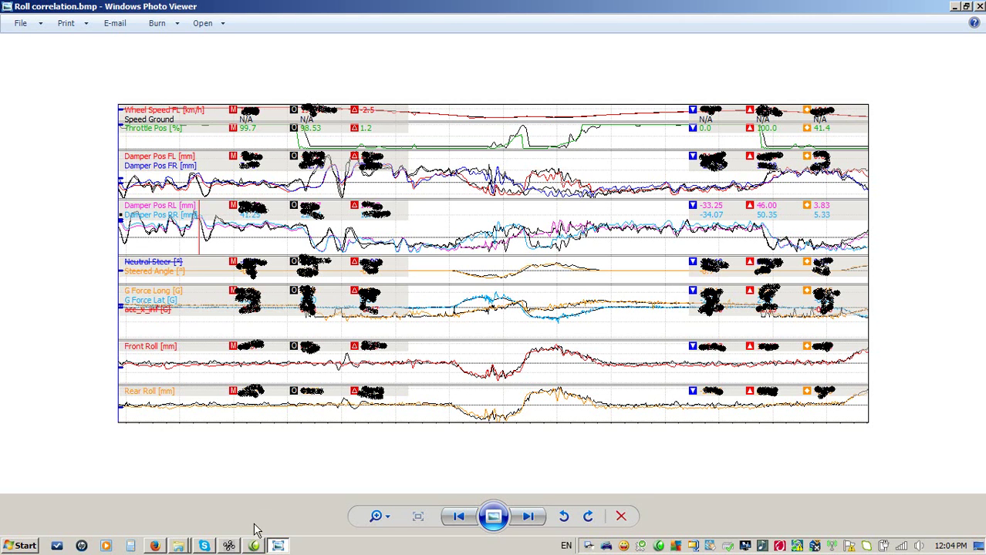
Run the simulation with the 7 post rig active, accepting the 16 Hz / 150 km/h analysis settings
left_click(229, 546)
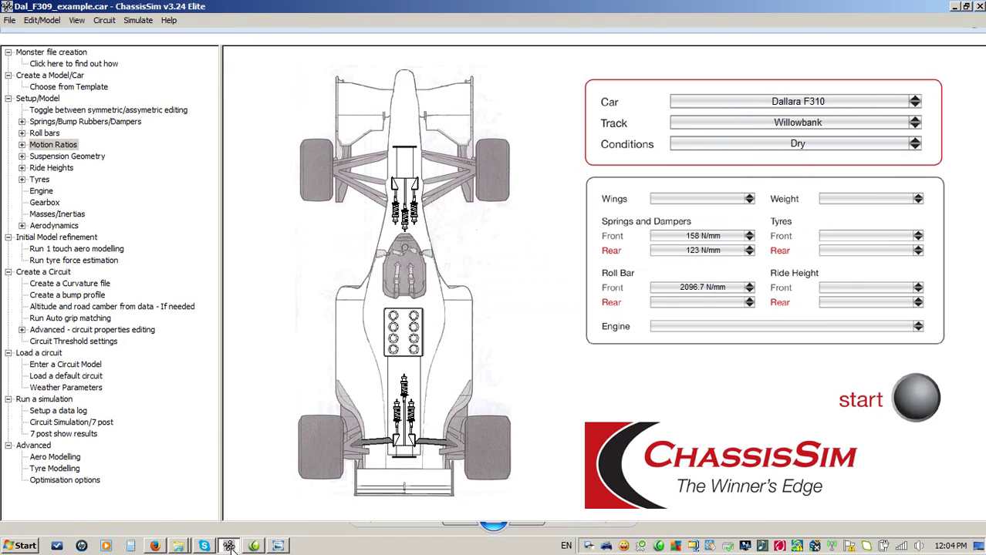
left_click(919, 399)
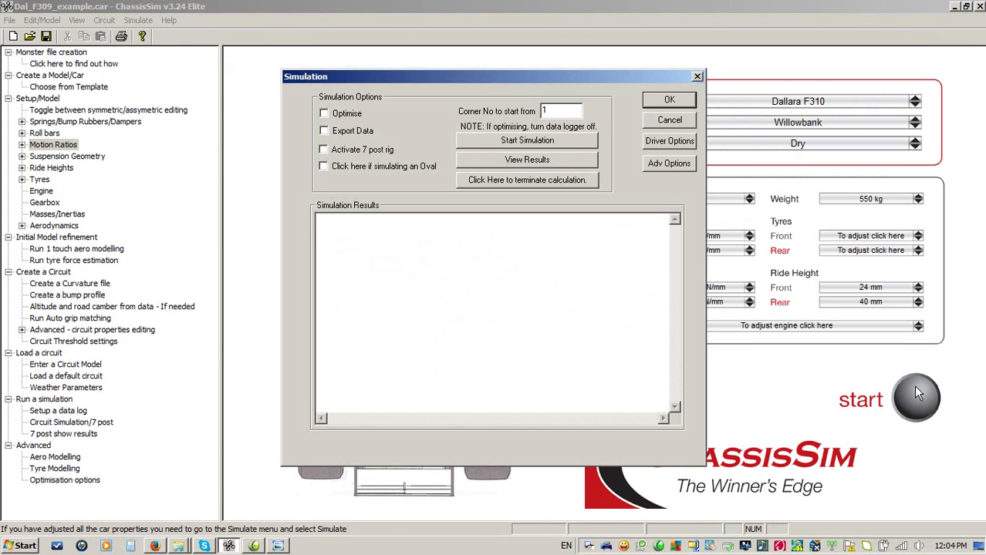
left_click(351, 151)
left_click(530, 142)
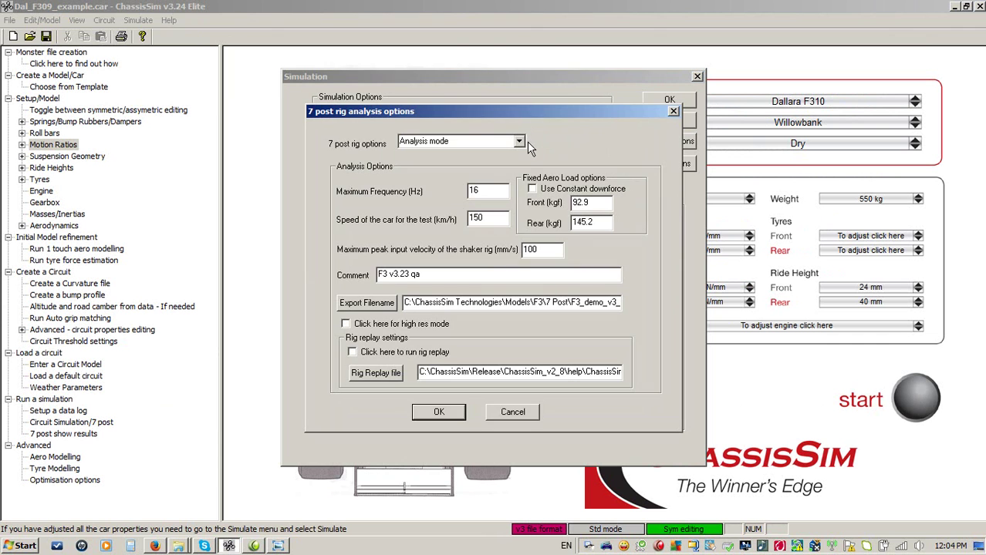
left_click(511, 413)
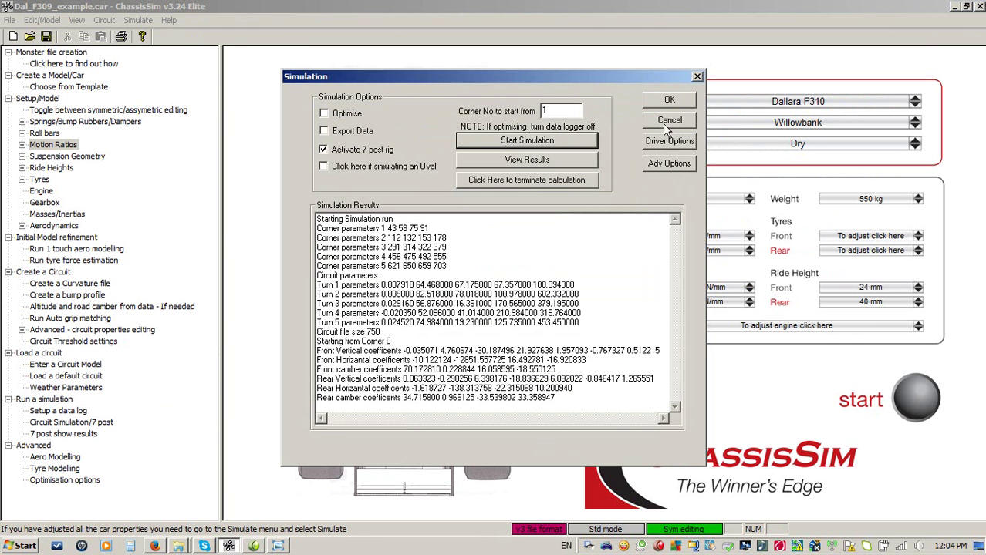
left_click(668, 123)
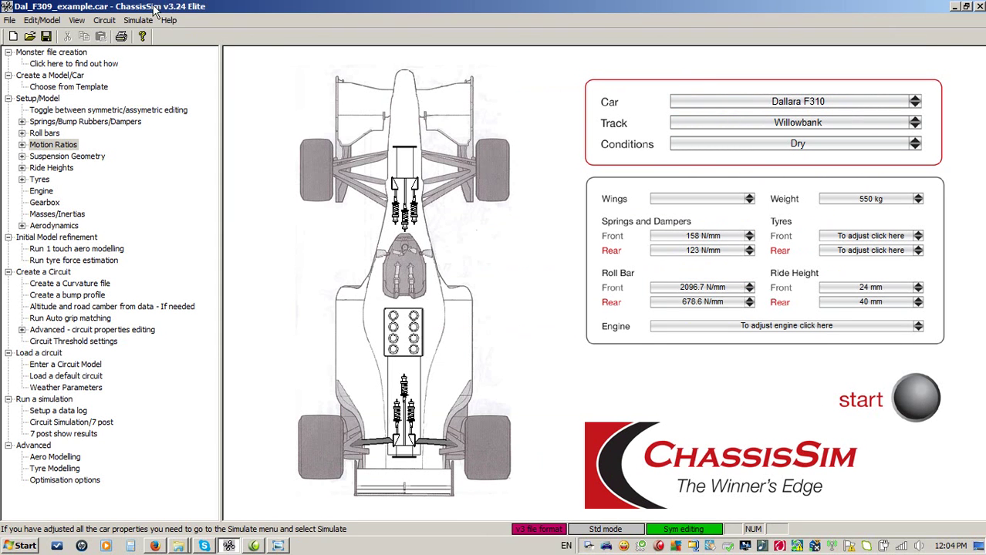
left_click(138, 20)
left_click(154, 48)
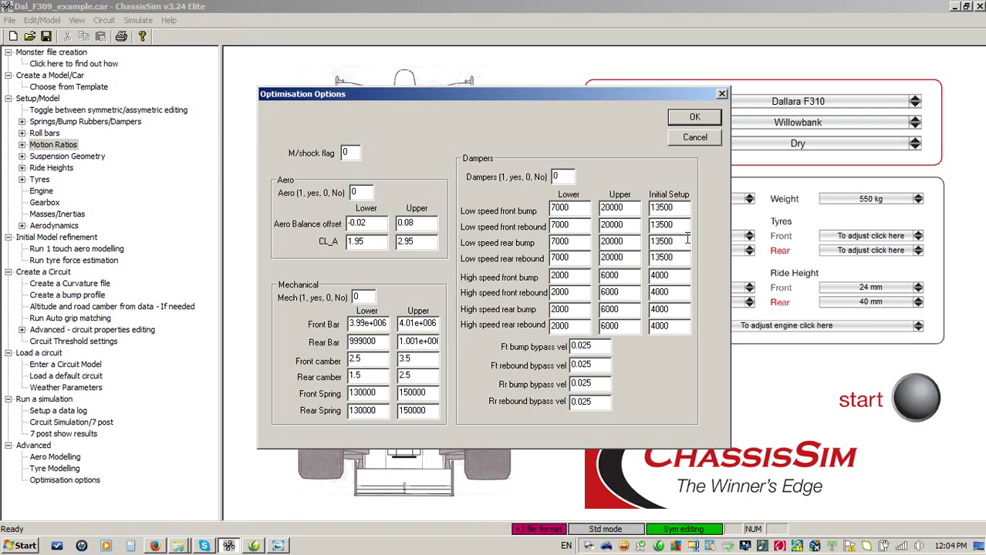
left_click(694, 138)
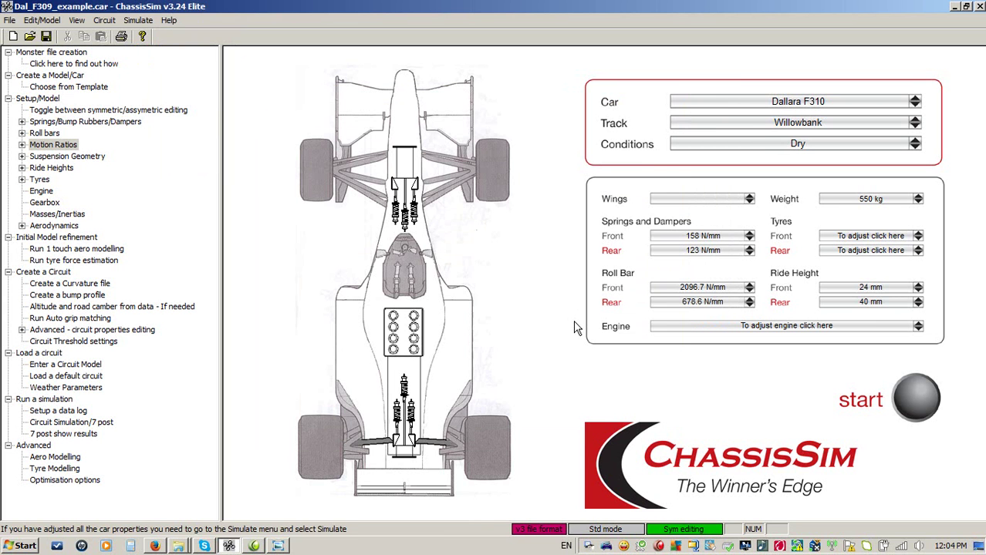